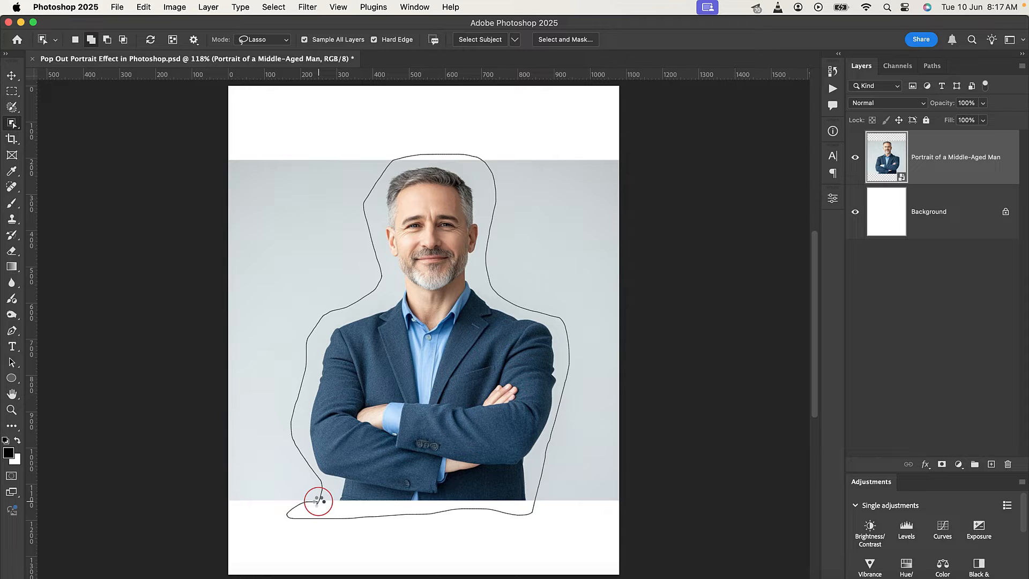
Select the man with the Object Selection tool's lasso and mask out the grey background around him.
{"action": "left_click_drag", "start_coordinate": [318, 501], "coordinate": [319, 502]}
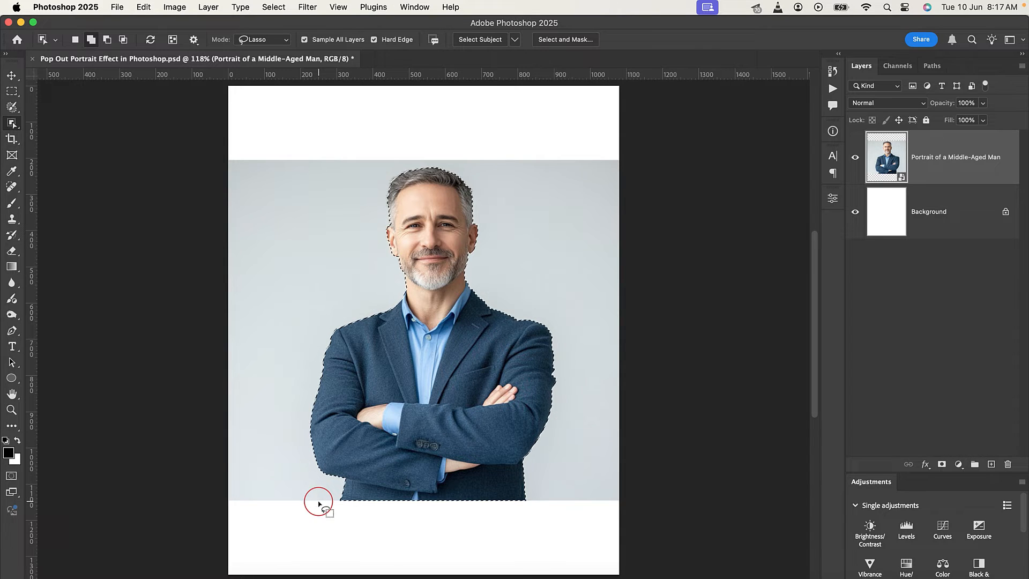
{"action": "left_click", "coordinate": [10, 78]}
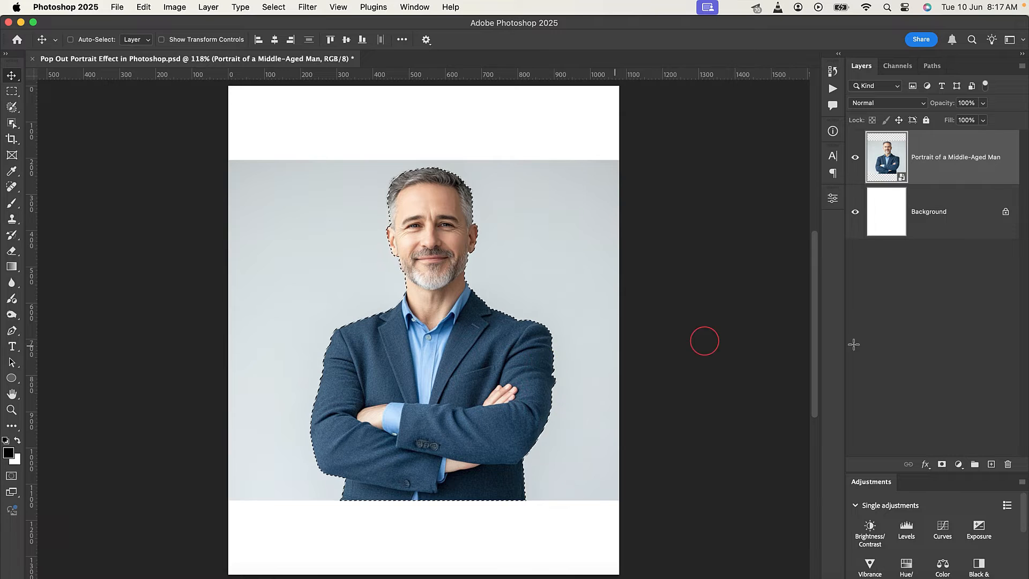
{"action": "left_click", "coordinate": [942, 465]}
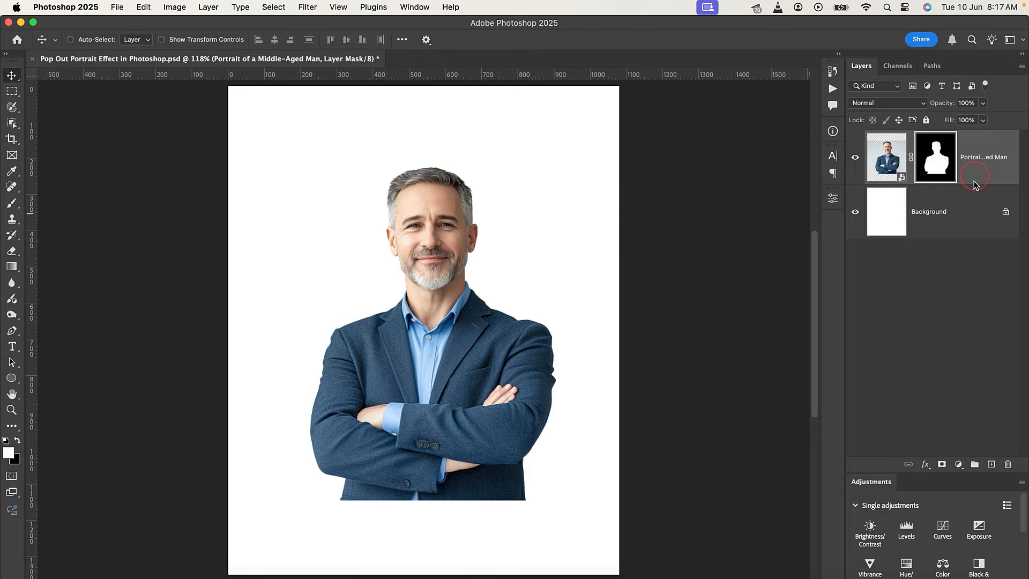
Rasterize the portrait layer and apply its layer mask.
{"action": "right_click", "coordinate": [934, 443]}
{"action": "left_click", "coordinate": [906, 508]}
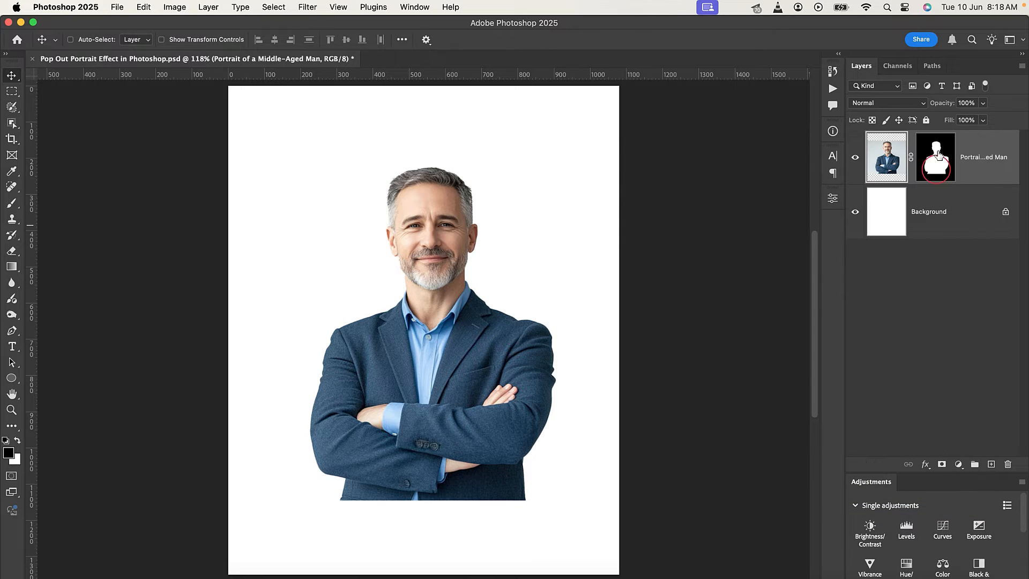
{"action": "right_click", "coordinate": [914, 179]}
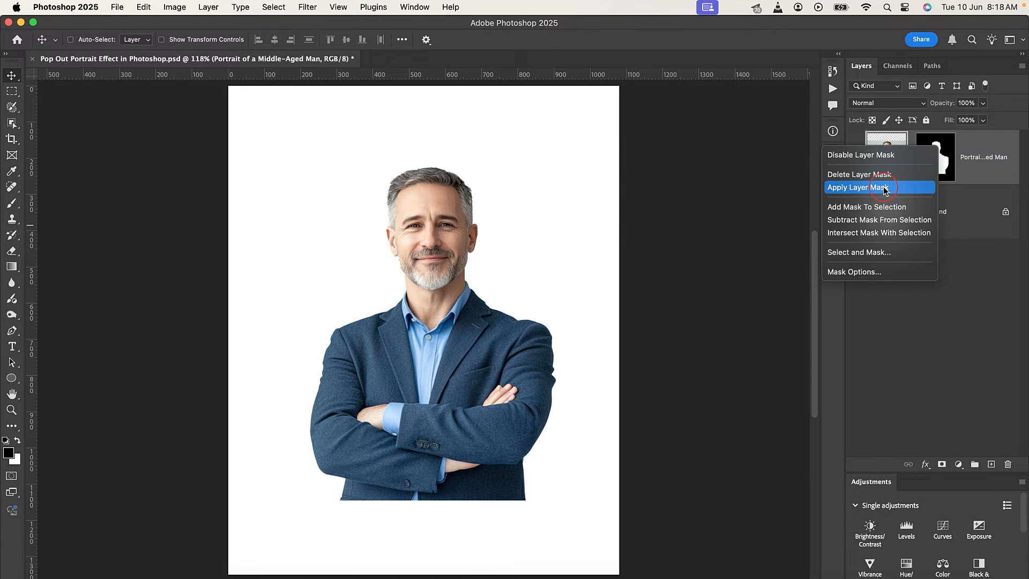
{"action": "left_click", "coordinate": [885, 188]}
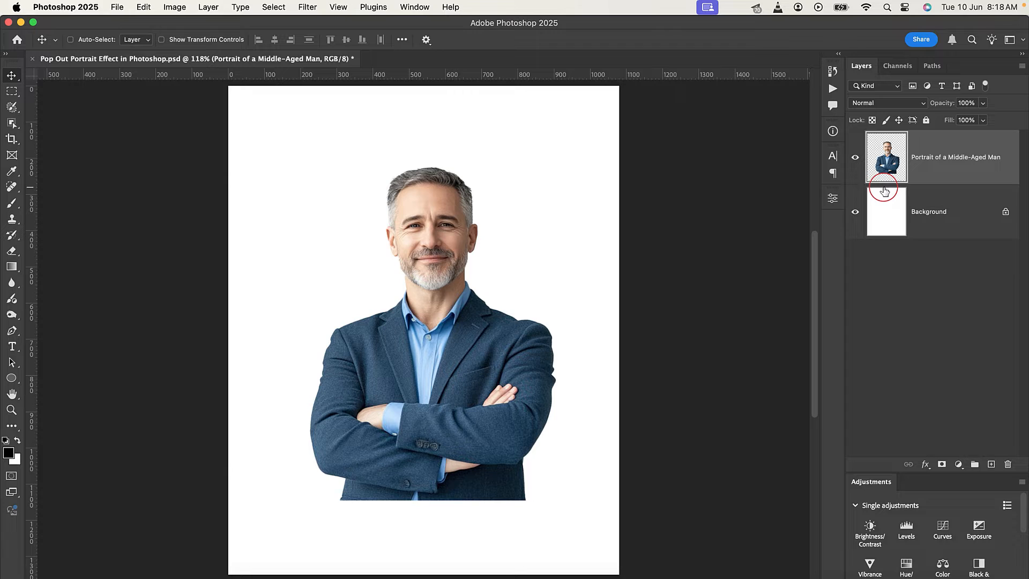
Duplicate the cut-out portrait layer and hide the upper copy.
{"action": "left_click", "coordinate": [429, 268], "text": "alt"}
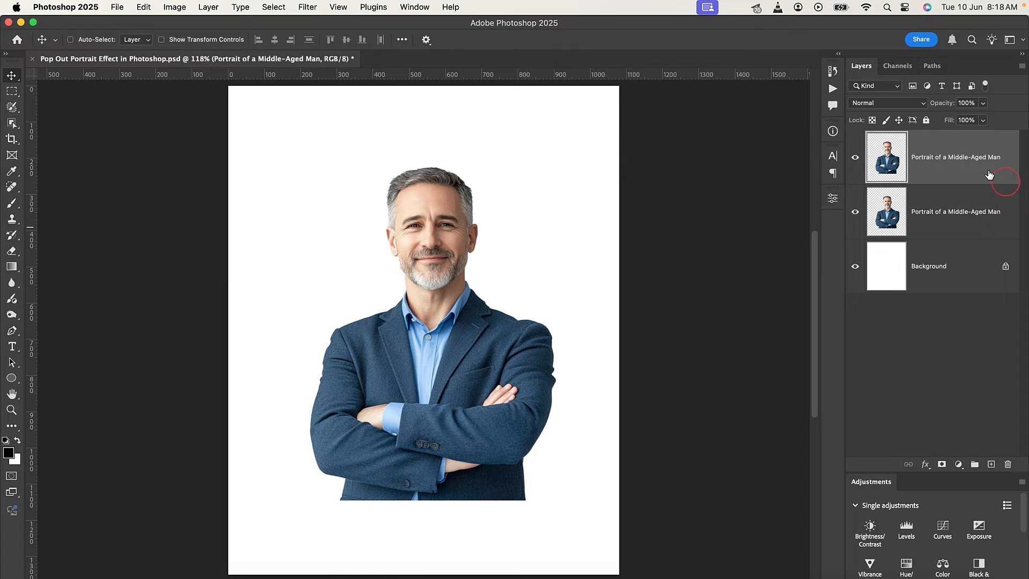
{"action": "left_click", "coordinate": [855, 159]}
Draw a black circle about 651 px in diameter over the man's torso, directly above the Background layer.
{"action": "left_click", "coordinate": [928, 259]}
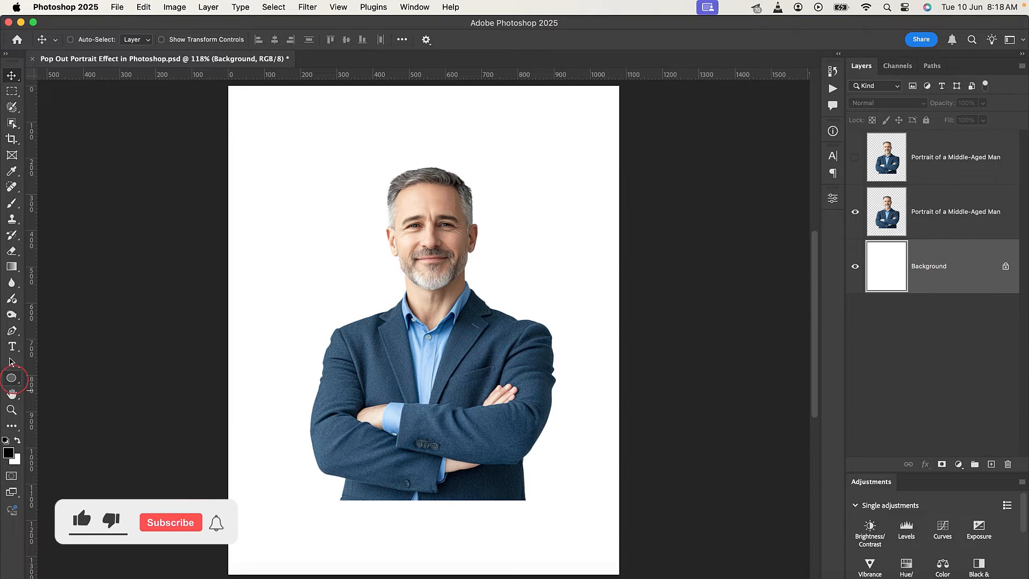
{"action": "left_click", "coordinate": [12, 377]}
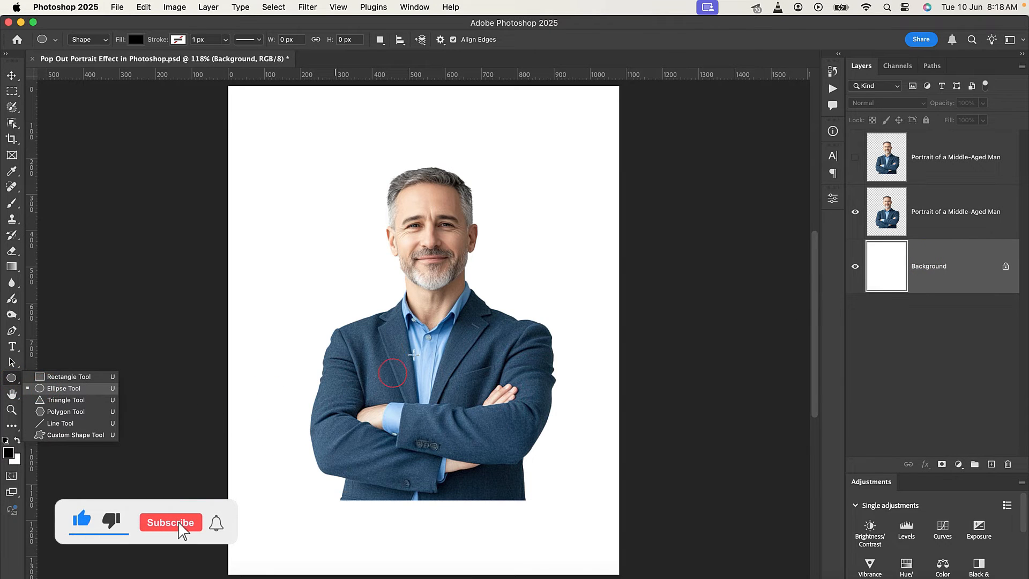
{"action": "left_click", "coordinate": [323, 306]}
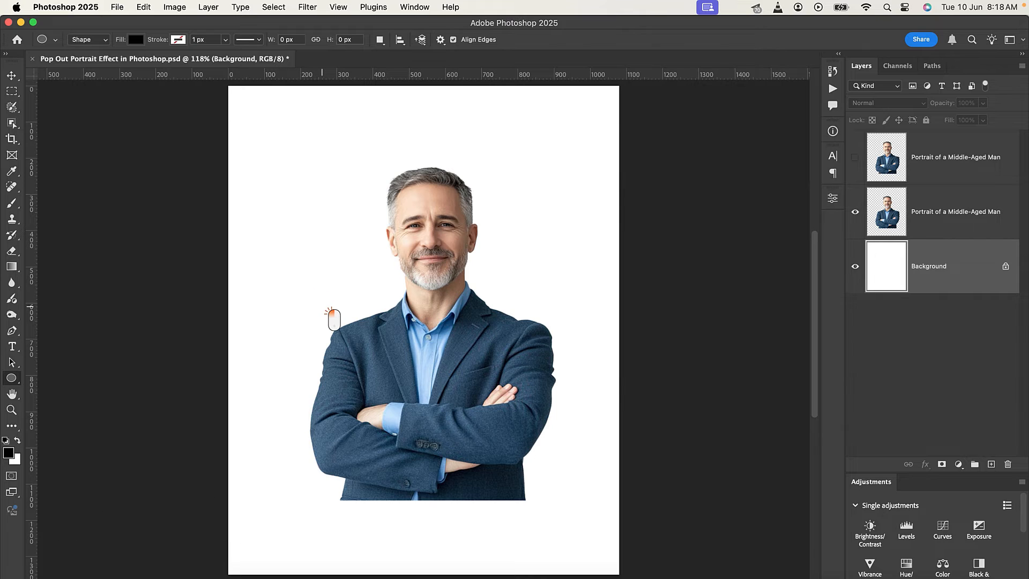
{"action": "left_click_drag", "start_coordinate": [375, 375], "coordinate": [577, 557]}
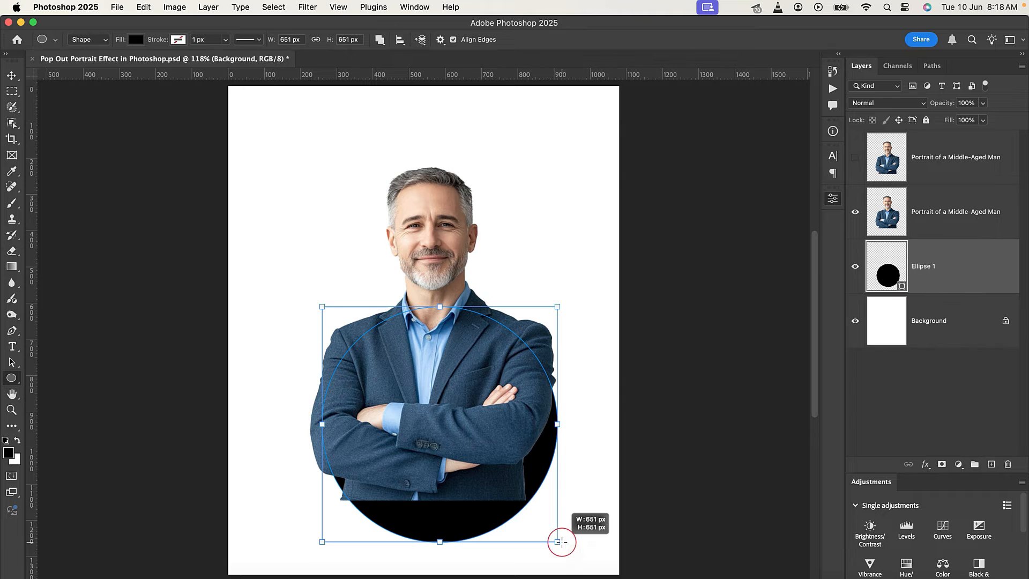
Move the circle up behind the man's shoulders and nudge it sideways to about X 249 px, Y 494 px.
{"action": "left_click", "coordinate": [12, 75]}
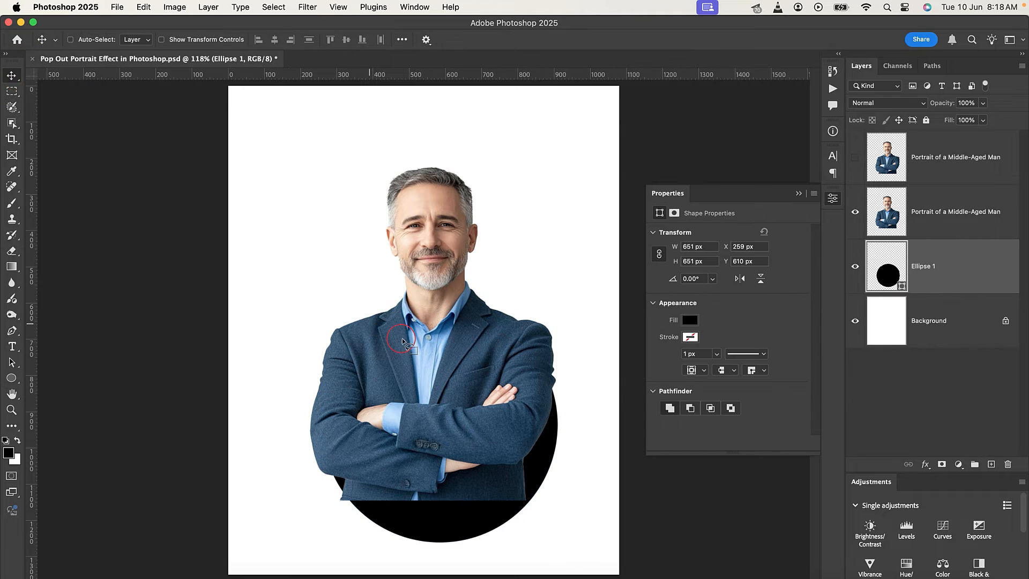
{"action": "left_click_drag", "start_coordinate": [478, 443], "coordinate": [474, 403]}
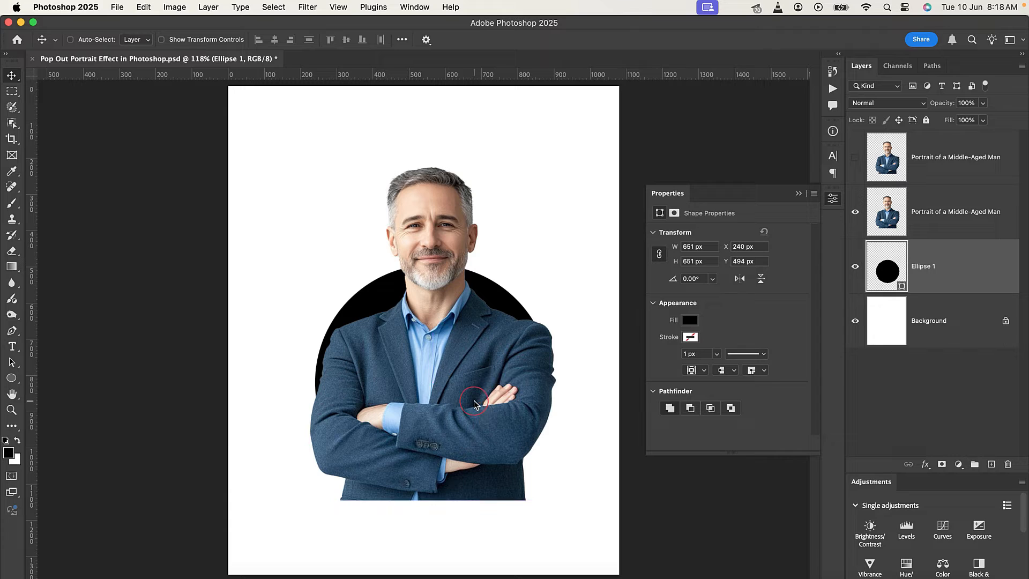
{"action": "key", "text": "Right"}
{"action": "key", "text": "Right"}
{"action": "key", "text": "Right"}
{"action": "key", "text": "Right"}
{"action": "key", "text": "Right"}
{"action": "key", "text": "Right"}
{"action": "key", "text": "Right"}
{"action": "key", "text": "Right"}
{"action": "key", "text": "Right"}
{"action": "key", "text": "Right"}
{"action": "key", "text": "Right"}
{"action": "key", "text": "Right"}
{"action": "key", "text": "Right"}
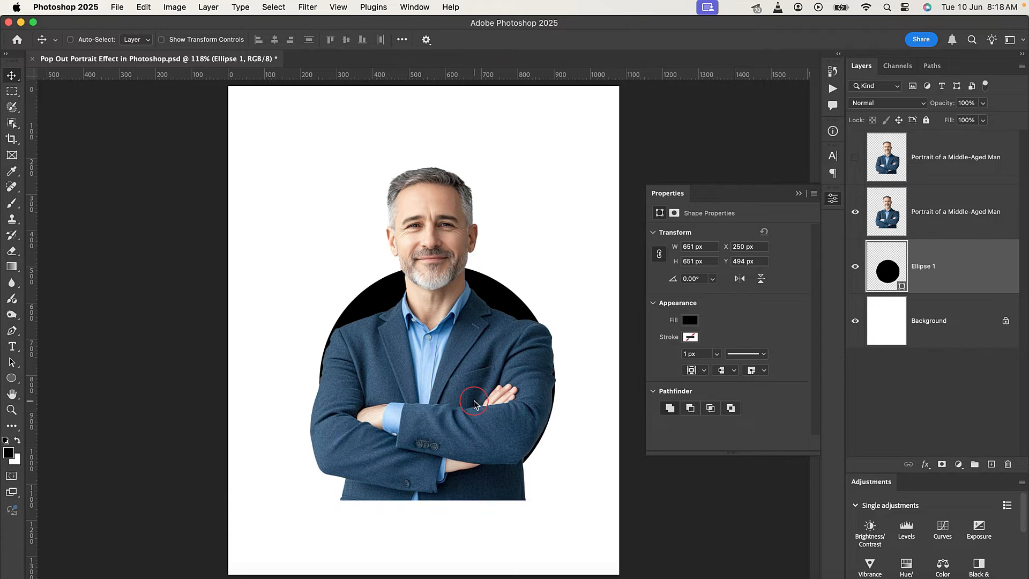
{"action": "key", "text": "Left"}
{"action": "key", "text": "Left"}
{"action": "key", "text": "Left"}
{"action": "key", "text": "Left"}
{"action": "key", "text": "Left"}
{"action": "key", "text": "Left"}
{"action": "key", "text": "Left"}
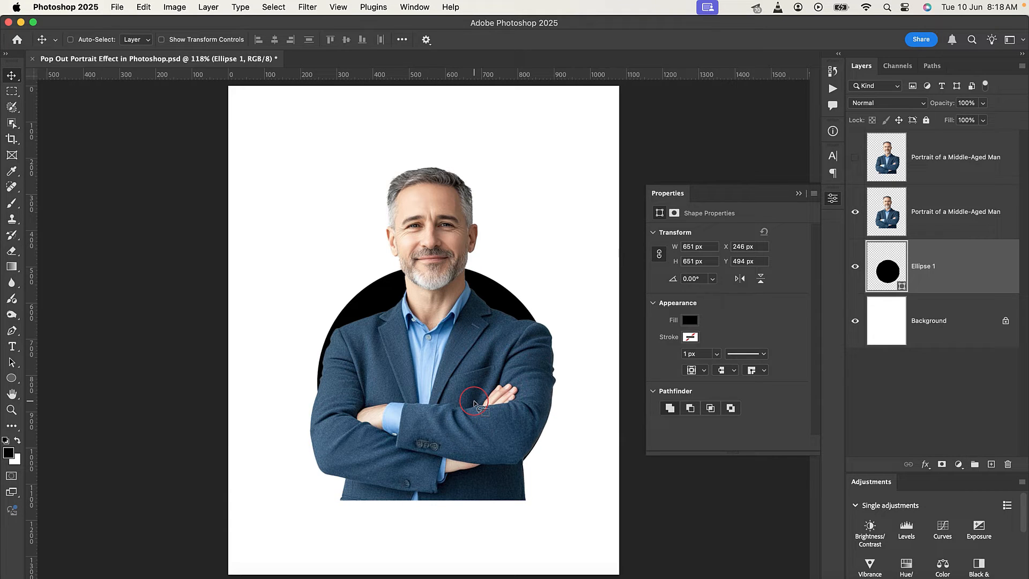
{"action": "key", "text": "Right"}
{"action": "key", "text": "Right"}
{"action": "key", "text": "Right"}
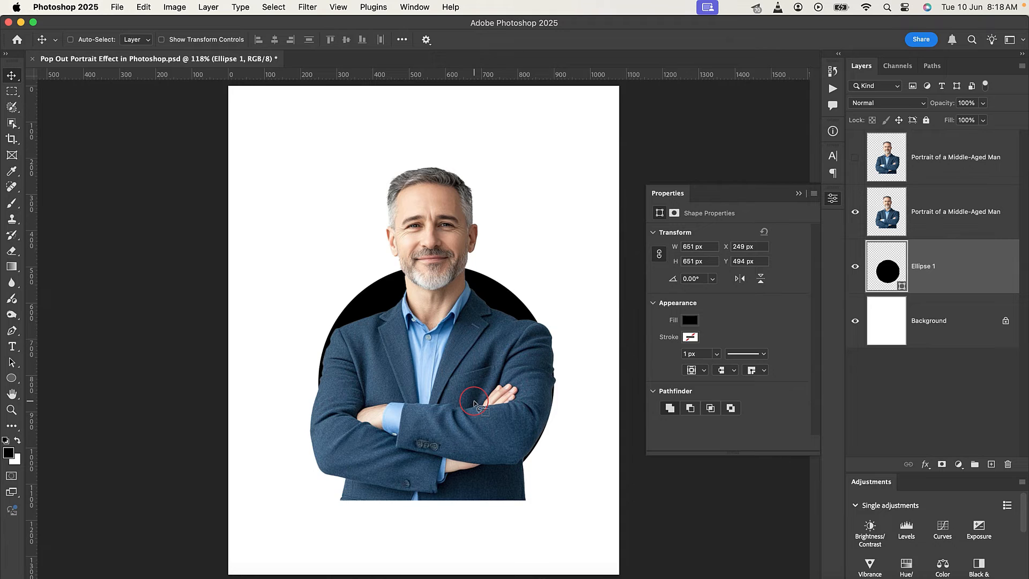
Scale the circle to about 95.76% and reposition it behind the man at about X 271 px, Y 491 px.
{"action": "key", "text": "super+t"}
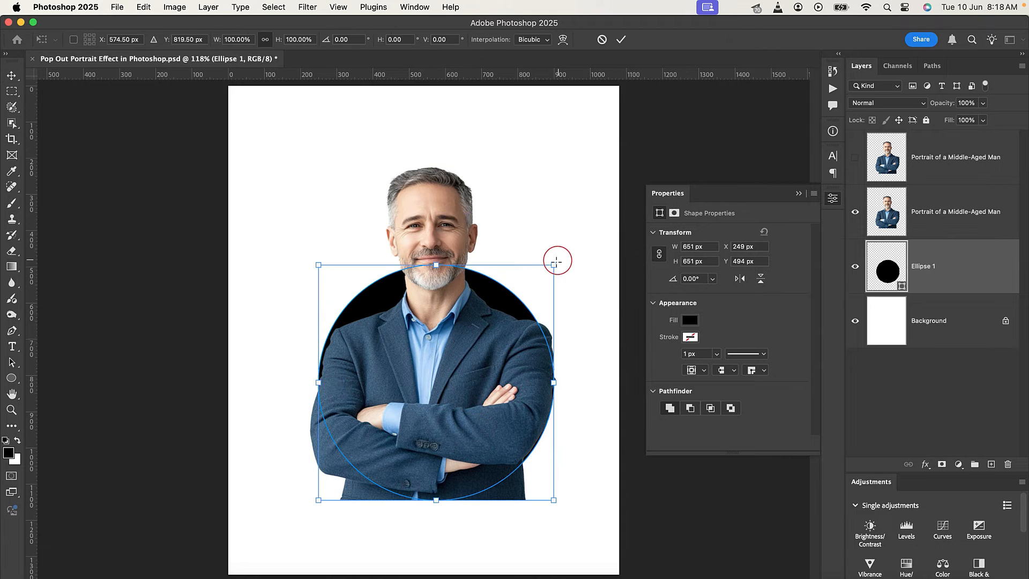
{"action": "left_click_drag", "start_coordinate": [554, 265], "coordinate": [555, 269]}
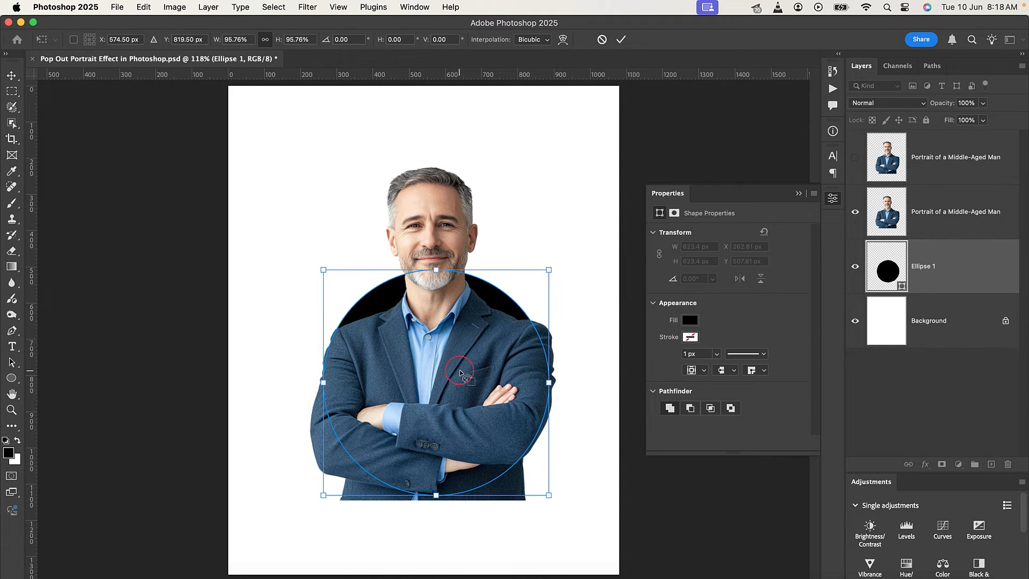
{"action": "left_click_drag", "start_coordinate": [466, 374], "coordinate": [462, 366]}
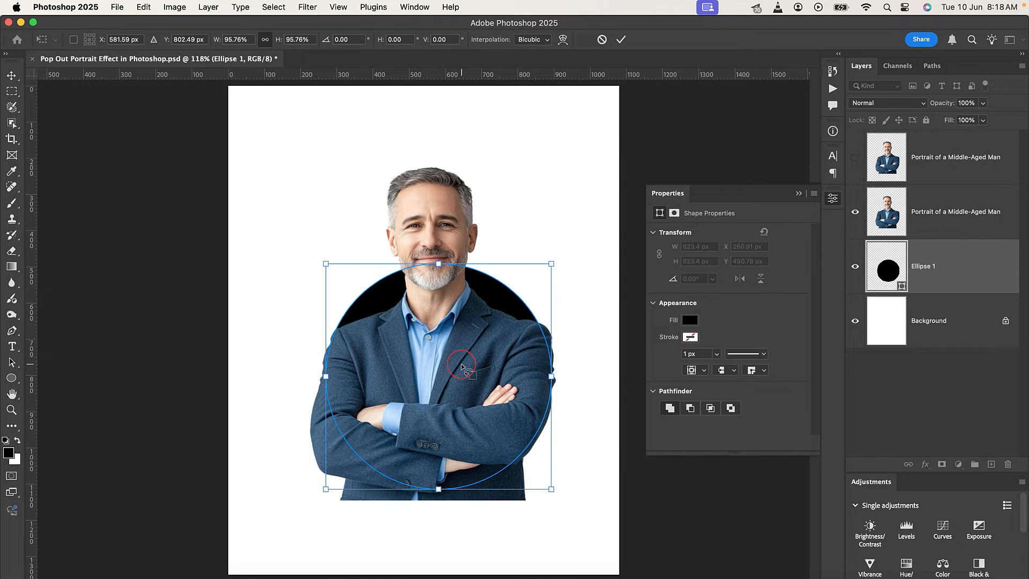
{"action": "key", "text": "Right"}
{"action": "key", "text": "Right"}
{"action": "key", "text": "Right"}
{"action": "key", "text": "Right"}
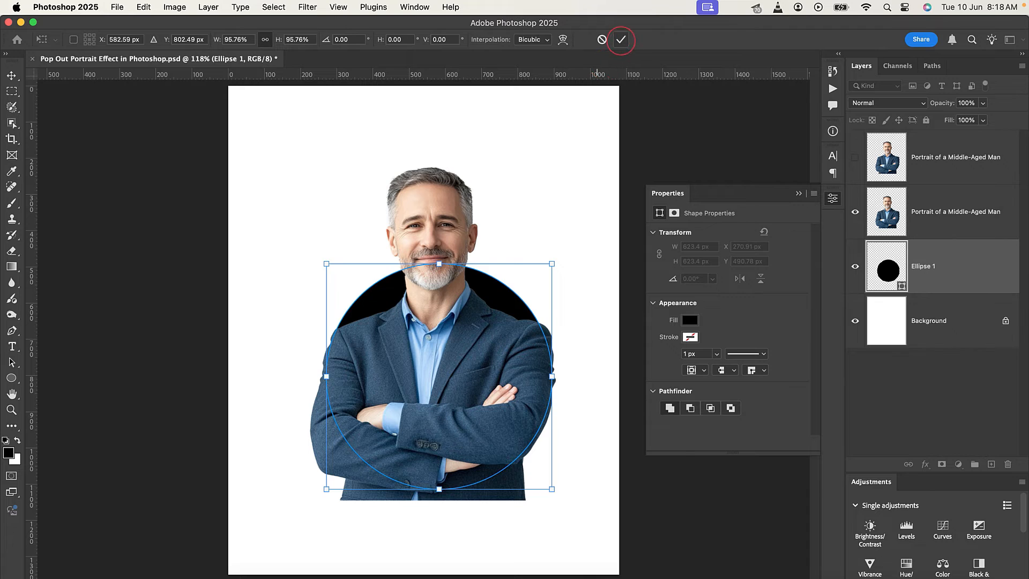
{"action": "left_click", "coordinate": [620, 39]}
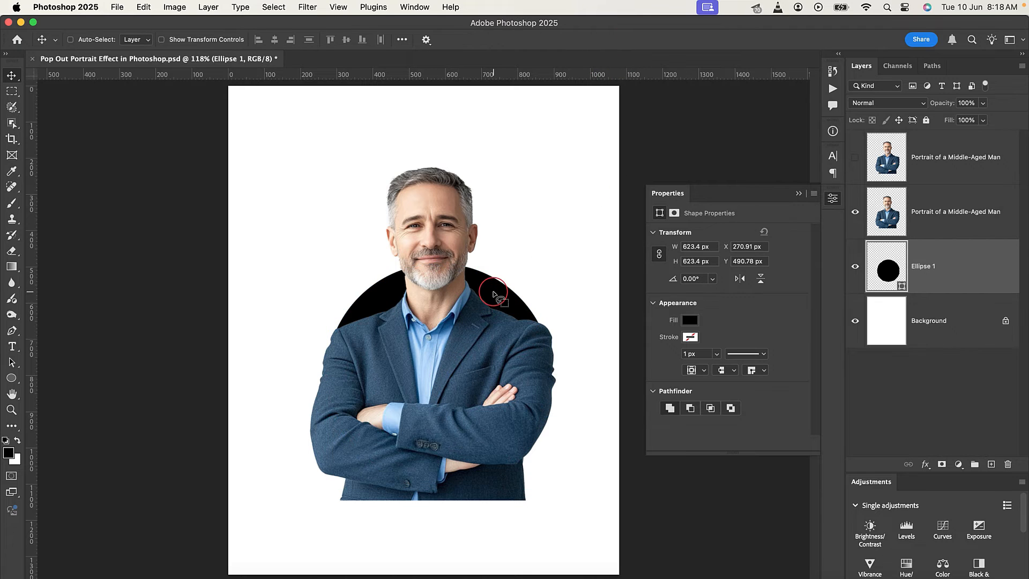
Sample the shirt's blue for the circle's fill and brighten it to #3d9dff.
{"action": "double_click", "coordinate": [900, 289]}
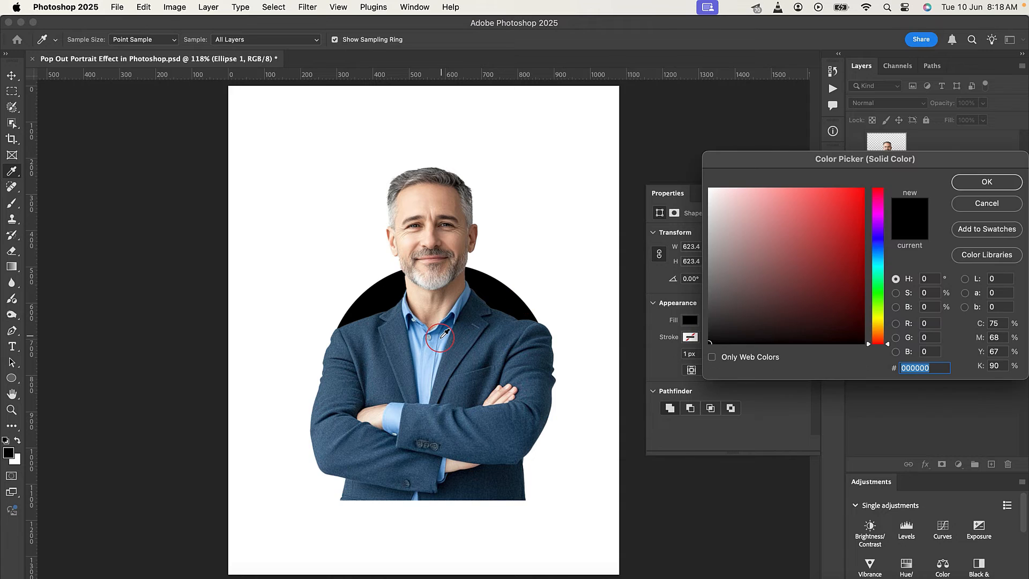
{"action": "left_click", "coordinate": [445, 333]}
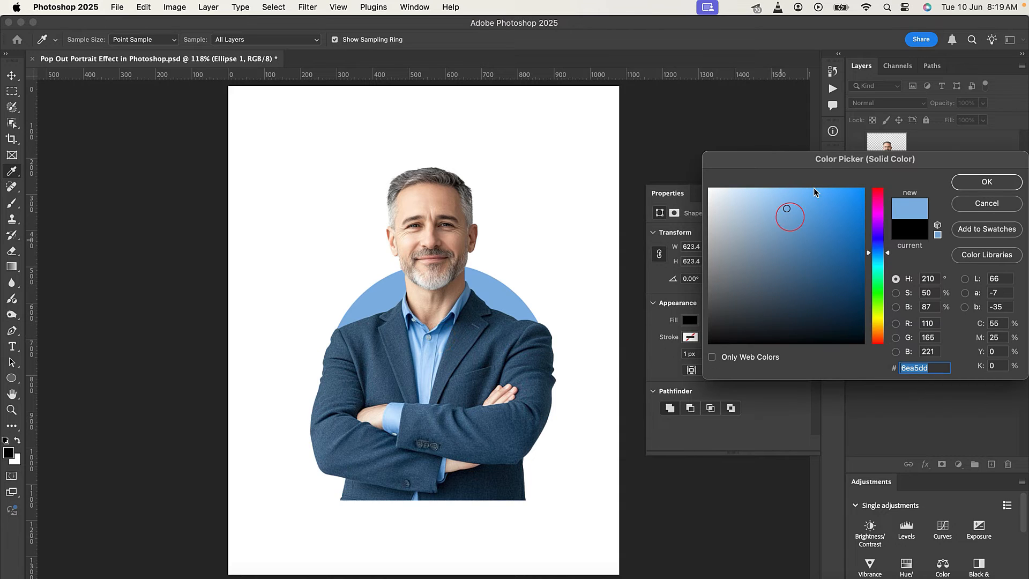
{"action": "mouse_move", "coordinate": [825, 191]}
{"action": "left_mouse_down"}
{"action": "mouse_move", "coordinate": [838, 201]}
{"action": "mouse_move", "coordinate": [828, 181]}
{"action": "left_mouse_up"}
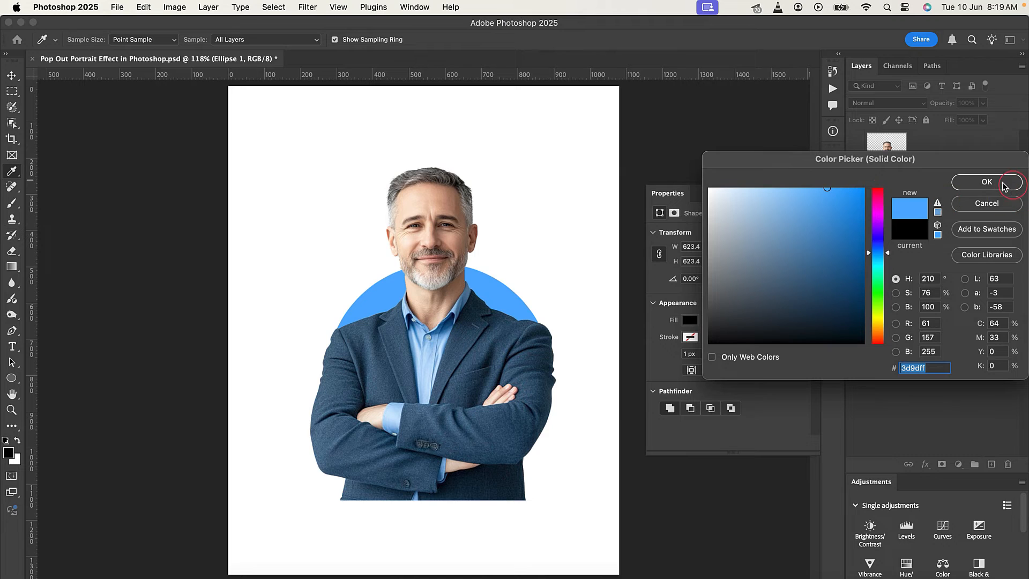
{"action": "left_click", "coordinate": [987, 182]}
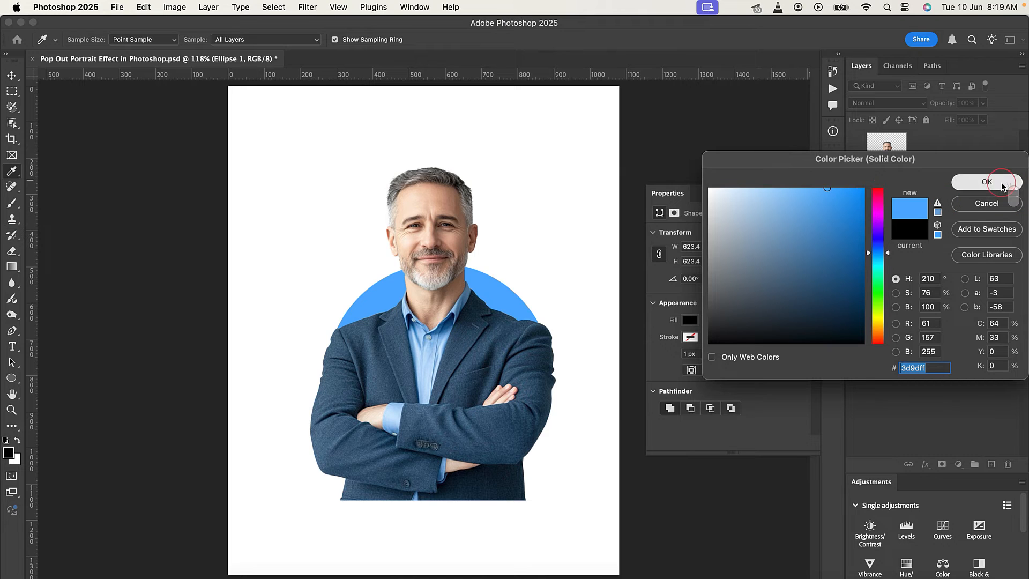
{"action": "left_click", "coordinate": [800, 194]}
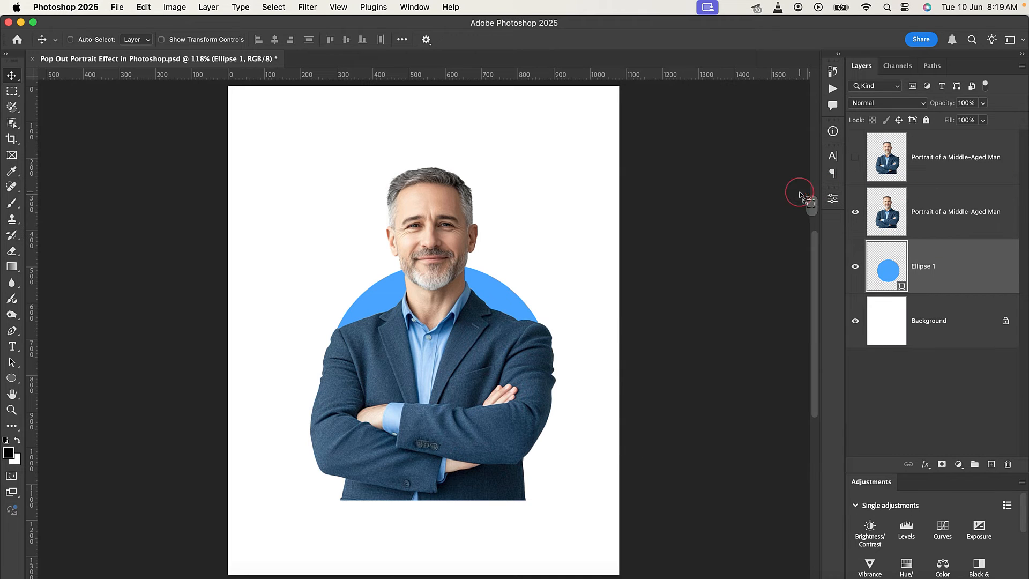
Clip the lower portrait layer to the blue circle with a clipping mask.
{"action": "left_click", "coordinate": [953, 217]}
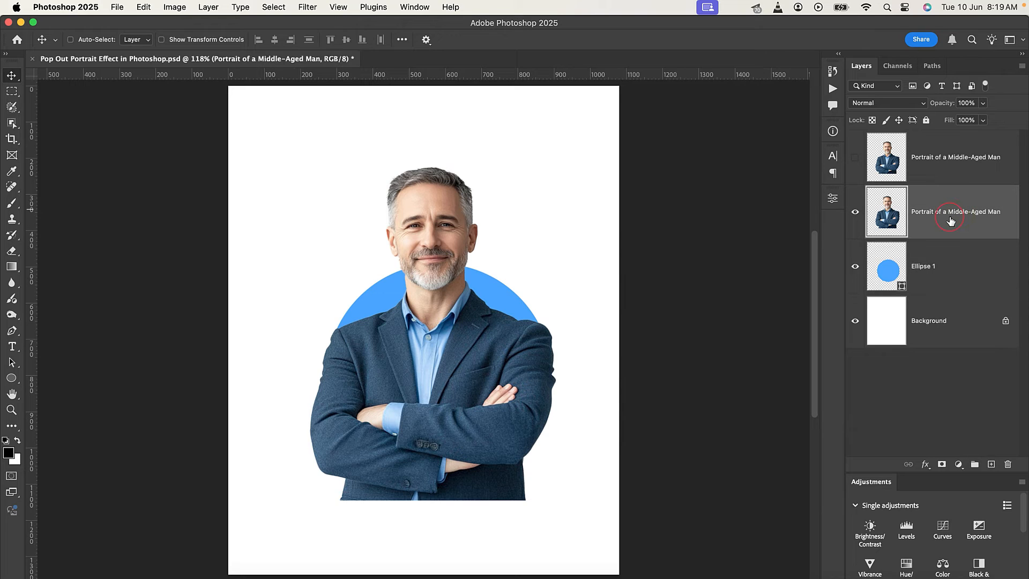
{"action": "right_click", "coordinate": [938, 219]}
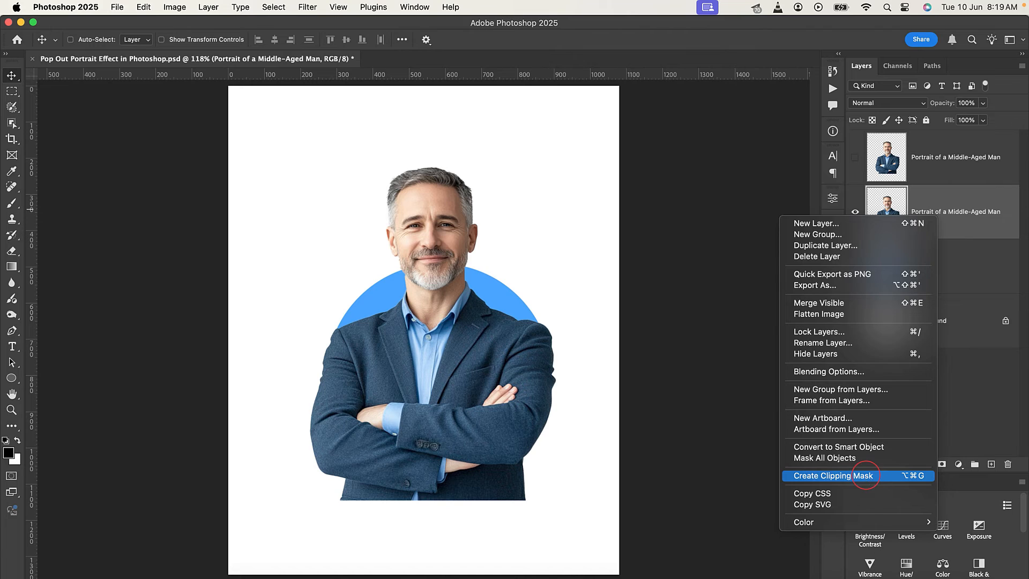
{"action": "left_click", "coordinate": [865, 475]}
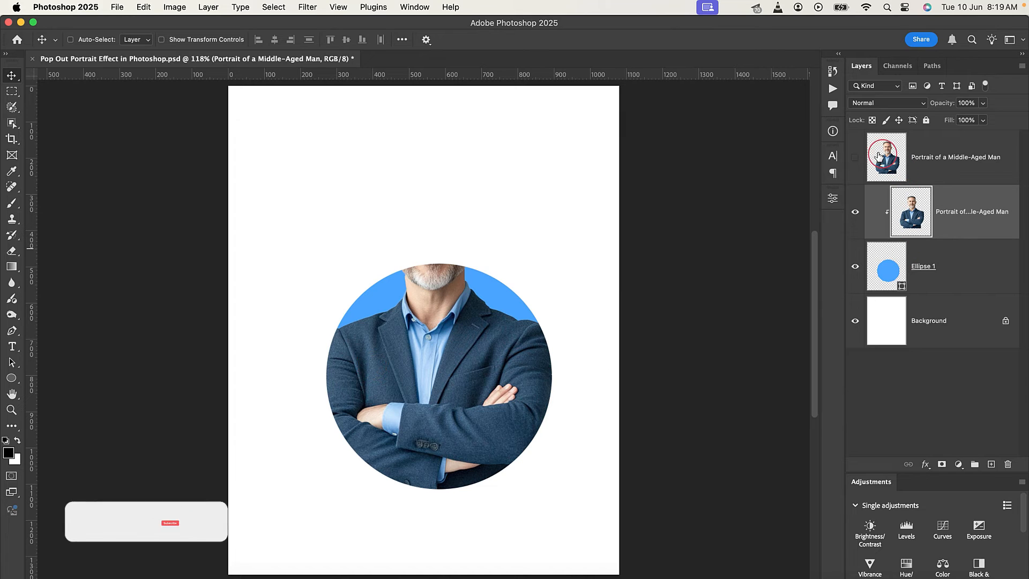
Show the upper portrait layer again and add an empty white layer mask to it.
{"action": "left_click", "coordinate": [856, 158]}
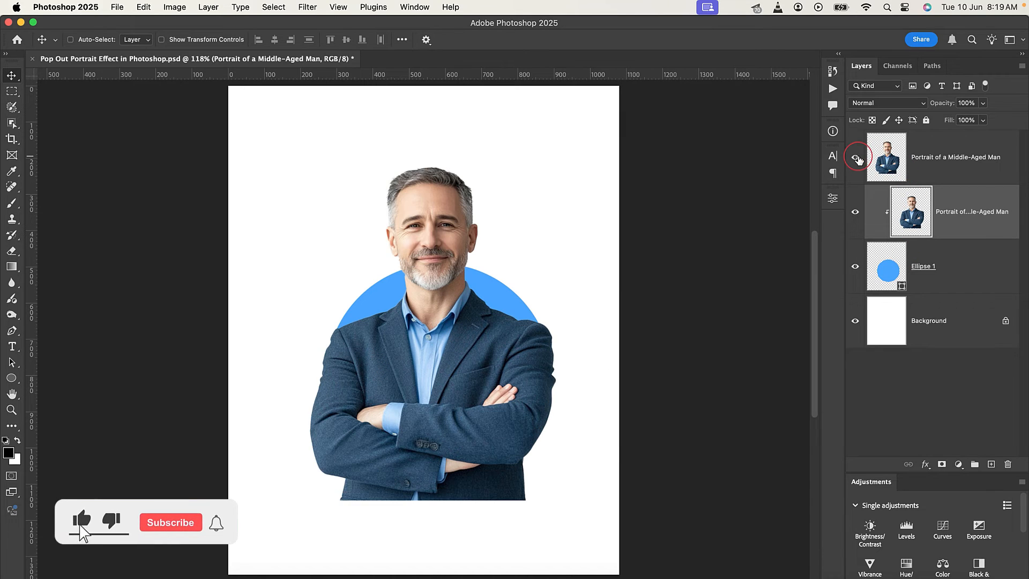
{"action": "left_click", "coordinate": [950, 157]}
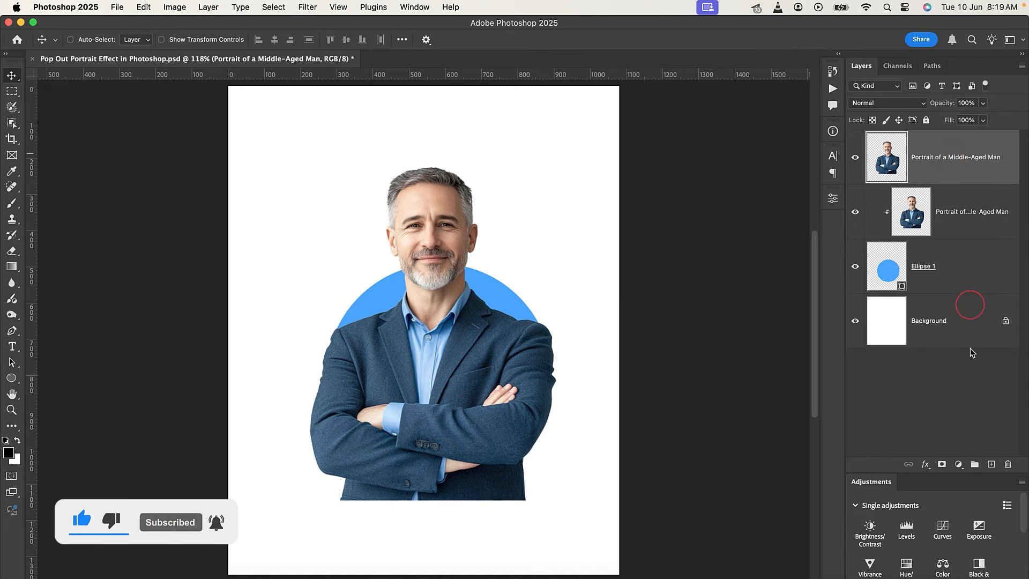
{"action": "left_click", "coordinate": [942, 465]}
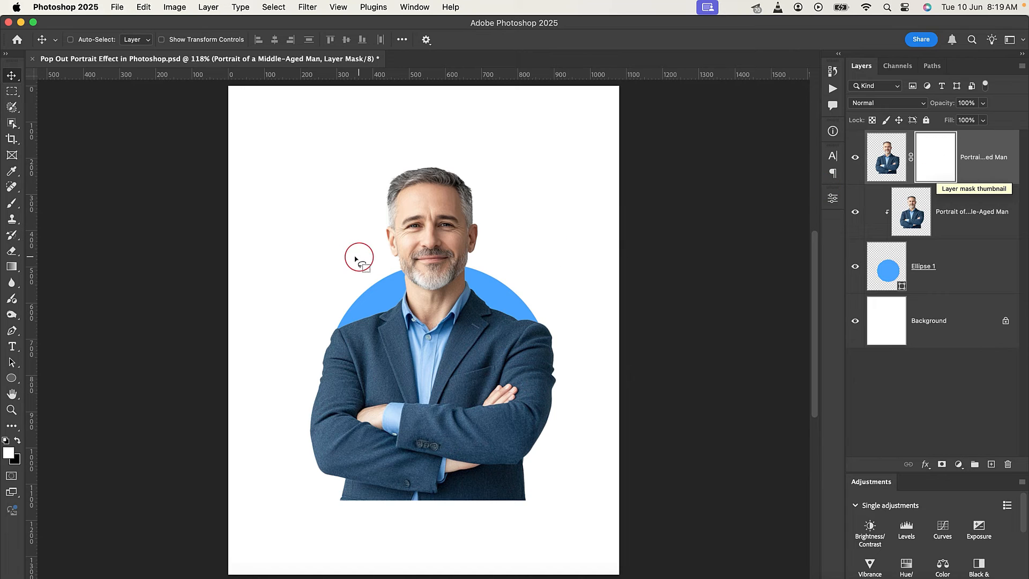
Set up a soft black brush of about 139 px for painting on the upper portrait's mask.
{"action": "left_click", "coordinate": [12, 204]}
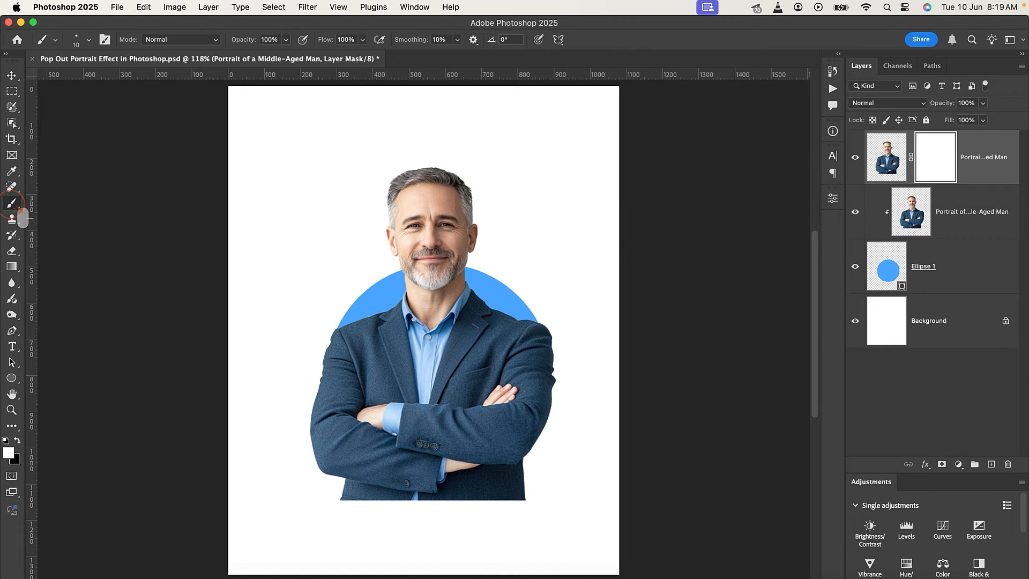
{"action": "left_click", "coordinate": [18, 441]}
{"action": "mouse_move", "coordinate": [256, 456]}
{"action": "left_mouse_down"}
{"action": "mouse_move", "coordinate": [269, 466]}
{"action": "mouse_move", "coordinate": [322, 460]}
{"action": "left_mouse_up"}
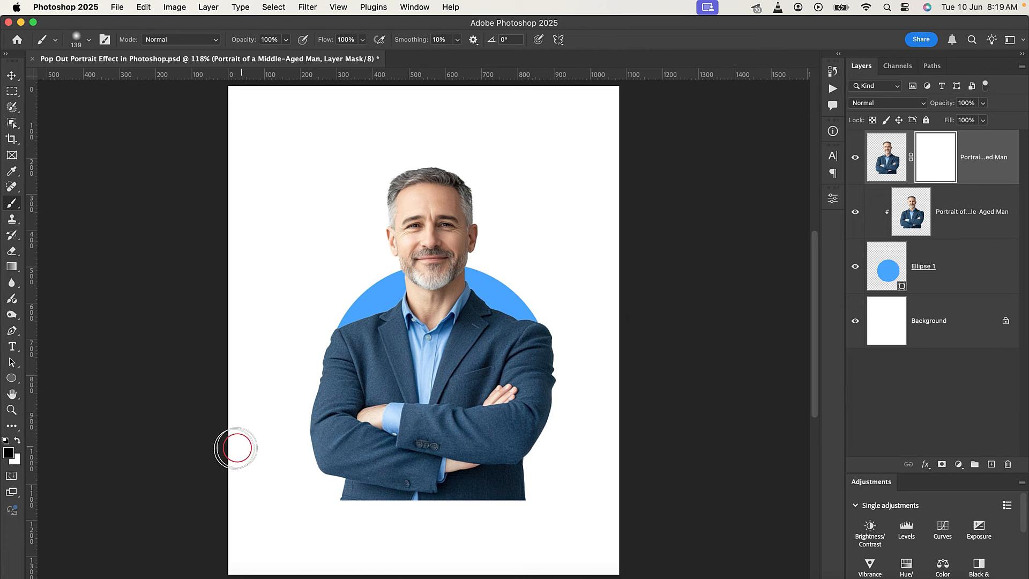
{"action": "right_click", "coordinate": [213, 449]}
{"action": "left_click", "coordinate": [269, 388]}
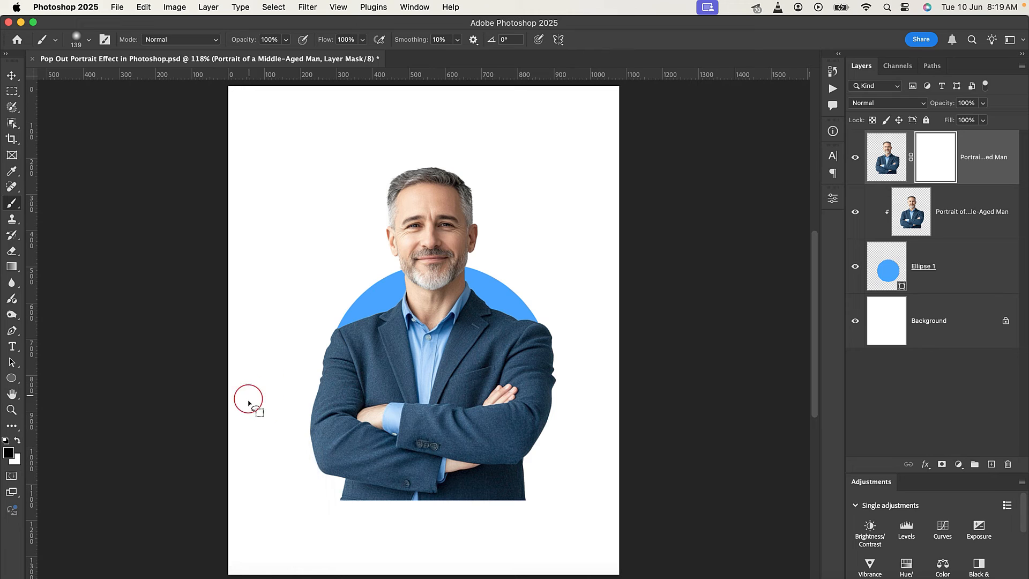
Paint black on the upper portrait's mask over the arms and lower torso to hide everything outside the circle, enlarging the brush to 287 px.
{"action": "mouse_move", "coordinate": [248, 402]}
{"action": "left_mouse_down"}
{"action": "mouse_move", "coordinate": [372, 413]}
{"action": "mouse_move", "coordinate": [312, 397]}
{"action": "mouse_move", "coordinate": [286, 409]}
{"action": "mouse_move", "coordinate": [341, 445]}
{"action": "mouse_move", "coordinate": [435, 471]}
{"action": "mouse_move", "coordinate": [321, 447]}
{"action": "mouse_move", "coordinate": [490, 500]}
{"action": "mouse_move", "coordinate": [279, 512]}
{"action": "mouse_move", "coordinate": [458, 480]}
{"action": "mouse_move", "coordinate": [539, 432]}
{"action": "mouse_move", "coordinate": [569, 398]}
{"action": "mouse_move", "coordinate": [577, 370]}
{"action": "mouse_move", "coordinate": [589, 382]}
{"action": "mouse_move", "coordinate": [571, 373]}
{"action": "mouse_move", "coordinate": [571, 339]}
{"action": "mouse_move", "coordinate": [563, 338]}
{"action": "mouse_move", "coordinate": [557, 364]}
{"action": "mouse_move", "coordinate": [435, 438]}
{"action": "mouse_move", "coordinate": [353, 352]}
{"action": "mouse_move", "coordinate": [337, 360]}
{"action": "mouse_move", "coordinate": [346, 468]}
{"action": "mouse_move", "coordinate": [447, 507]}
{"action": "left_mouse_up"}
{"action": "mouse_move", "coordinate": [320, 336]}
{"action": "left_mouse_down"}
{"action": "mouse_move", "coordinate": [328, 425]}
{"action": "mouse_move", "coordinate": [425, 497]}
{"action": "left_mouse_up"}
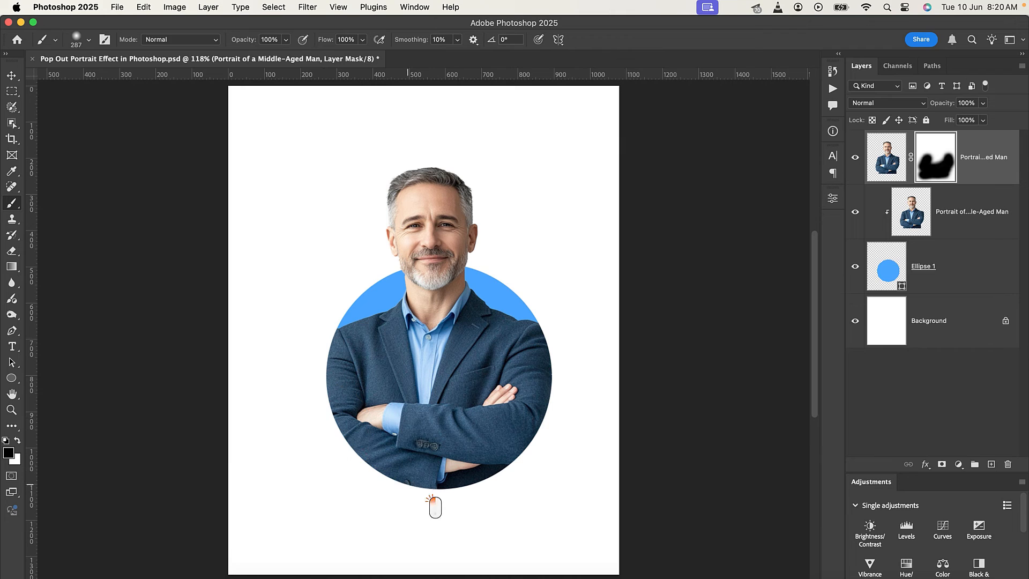
Group both portrait layers and the ellipse layer, leaving the background layer out of the group.
{"action": "left_click", "coordinate": [11, 75]}
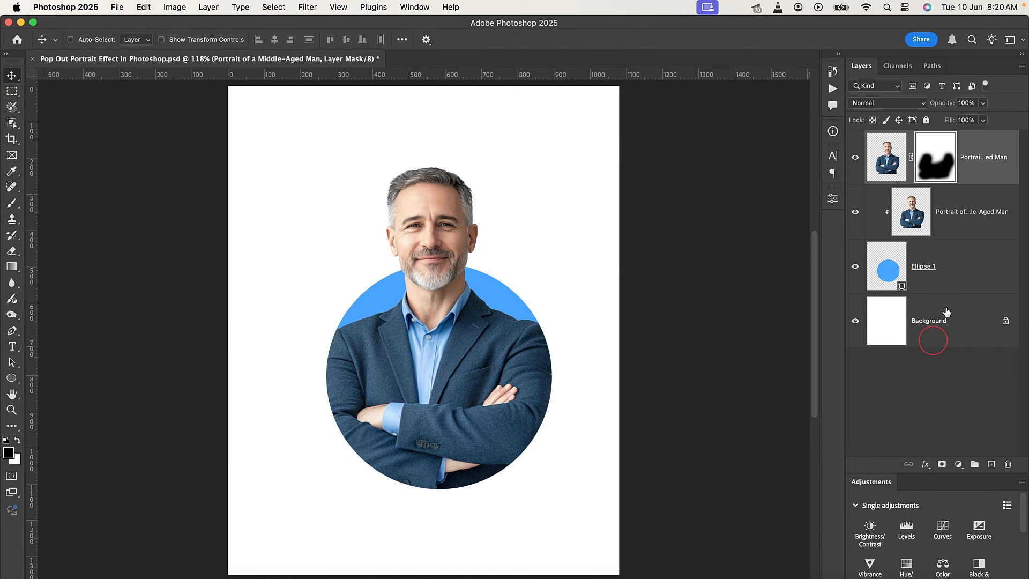
{"action": "left_click", "coordinate": [963, 266], "text": "shift"}
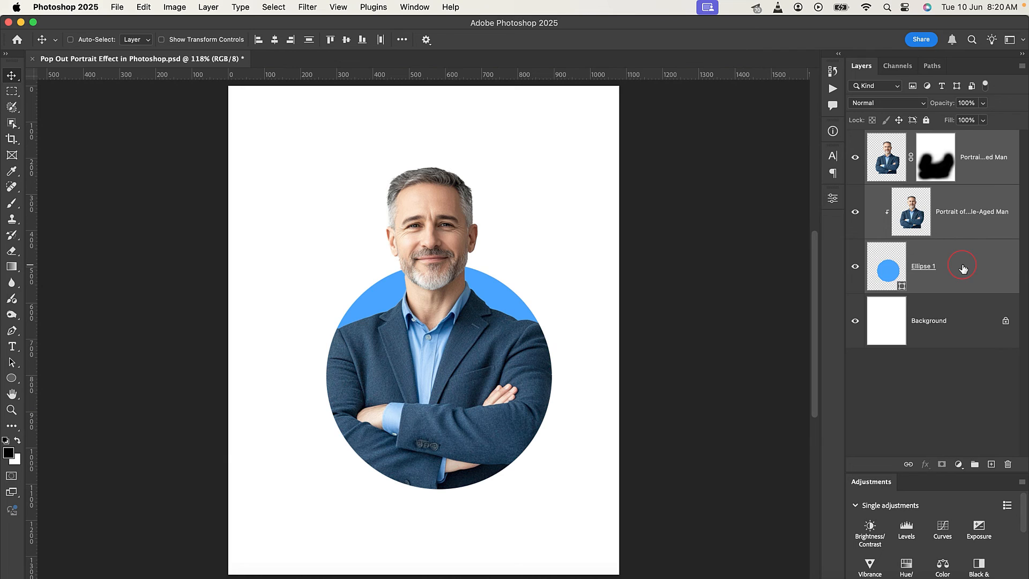
{"action": "key", "text": "super+g"}
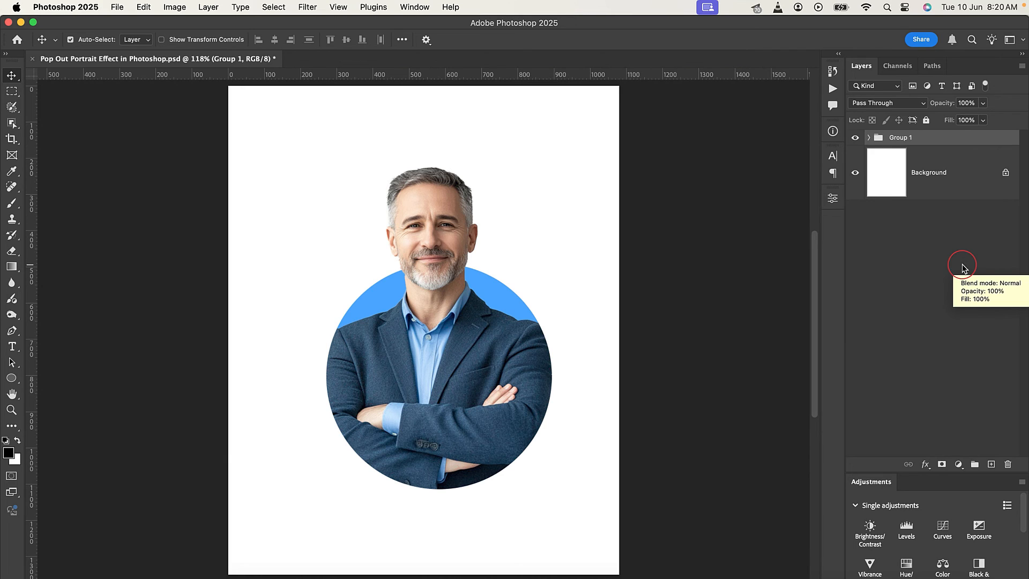
Enlarge the portrait-and-circle group proportionally from its centre by about 20% and shift it slightly down the page.
{"action": "key", "text": "super+t"}
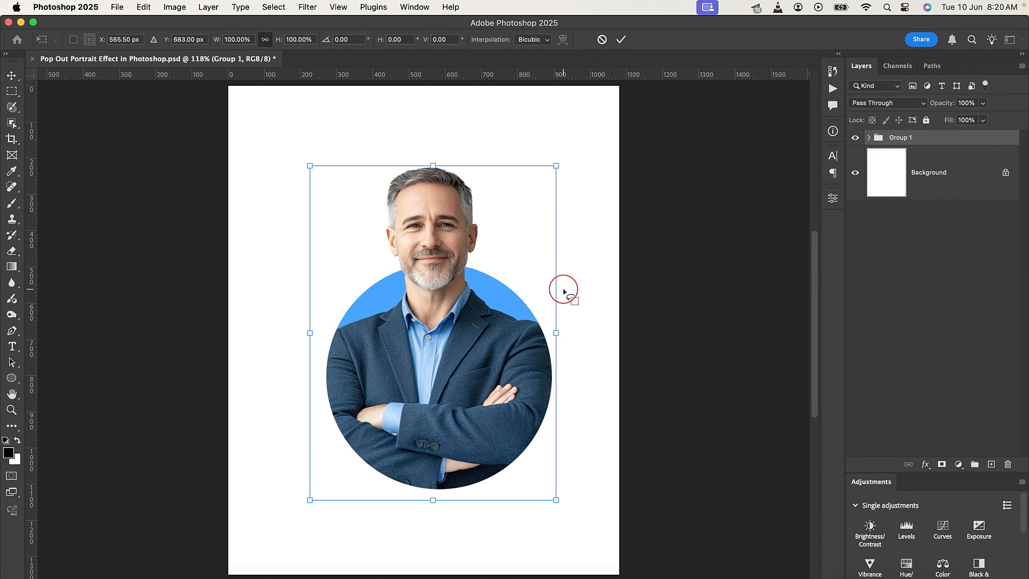
{"action": "left_click_drag", "start_coordinate": [557, 332], "coordinate": [581, 332]}
{"action": "key", "text": "Return"}
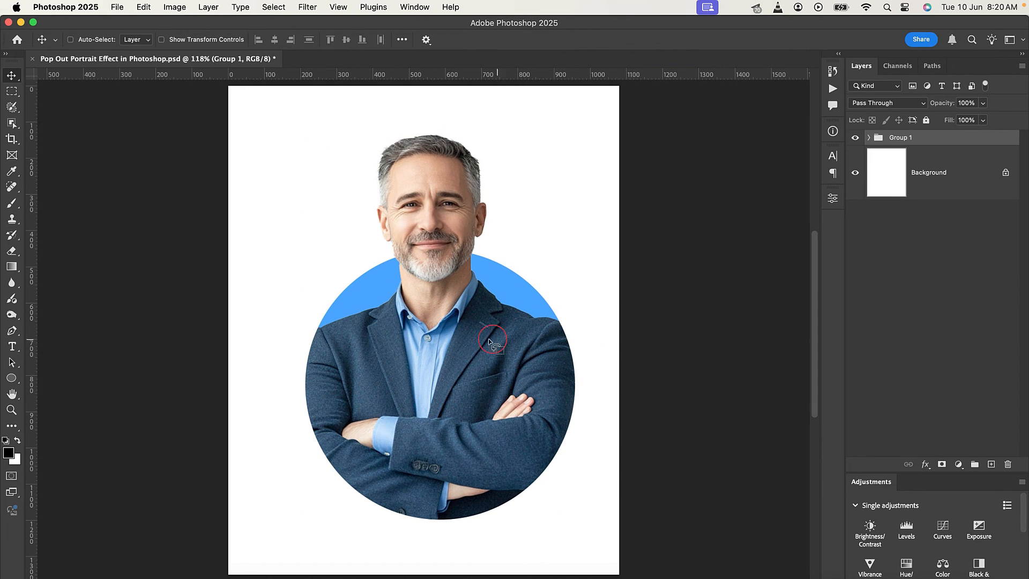
{"action": "left_click_drag", "start_coordinate": [475, 339], "coordinate": [475, 346]}
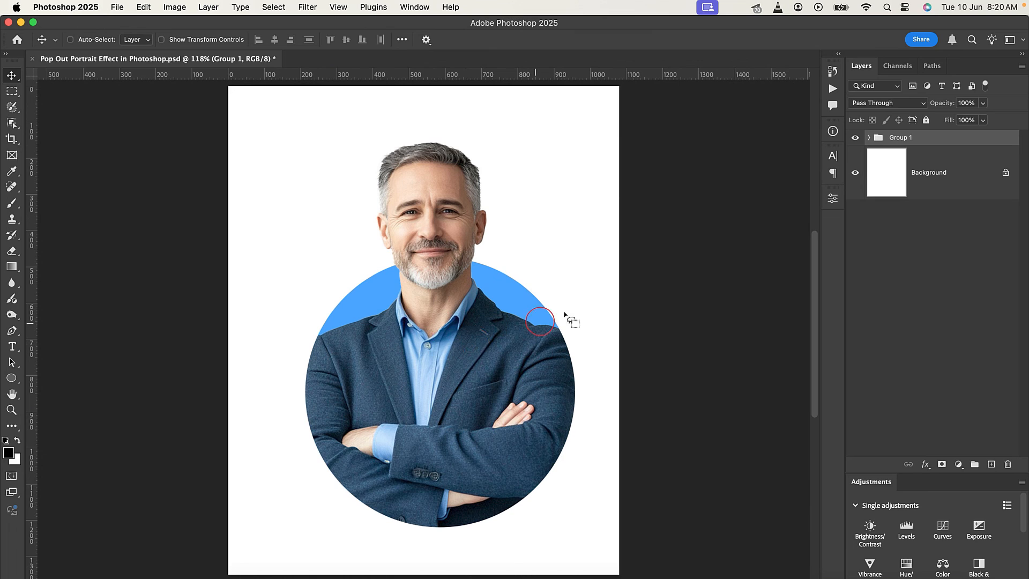